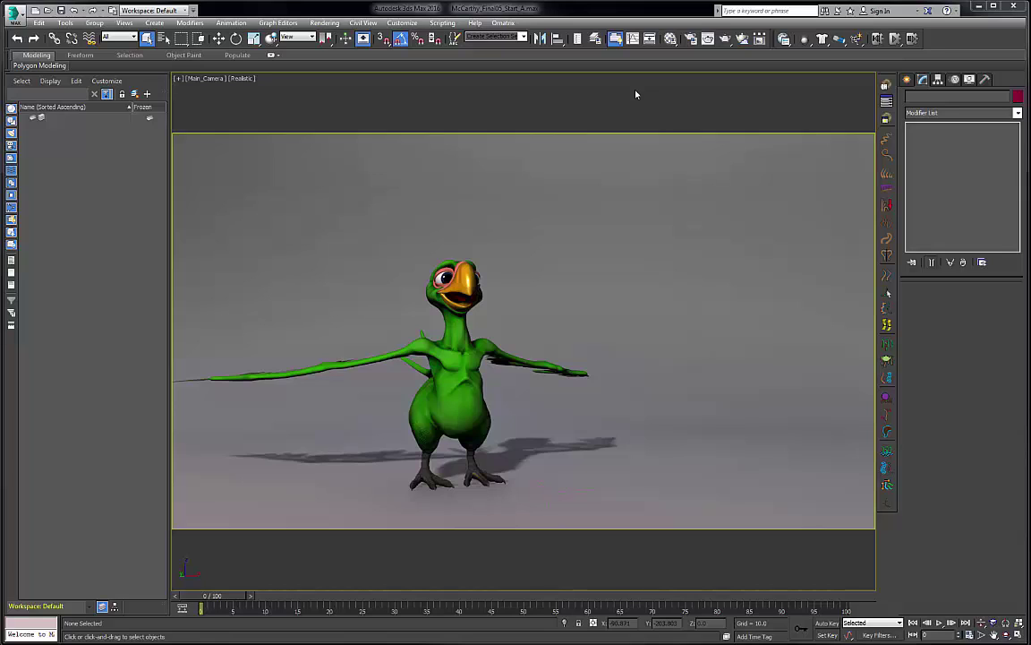
Preview the animation, return to frame 0, and check the Body's Poly Select polygons.
drag(225, 595, 435, 598)
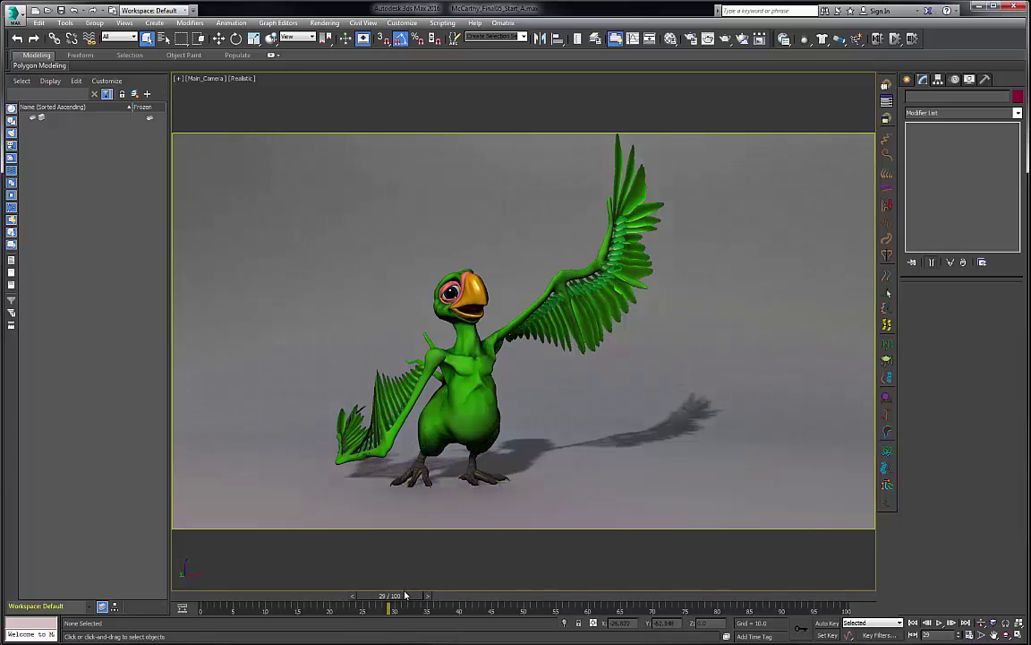
drag(412, 597, 198, 605)
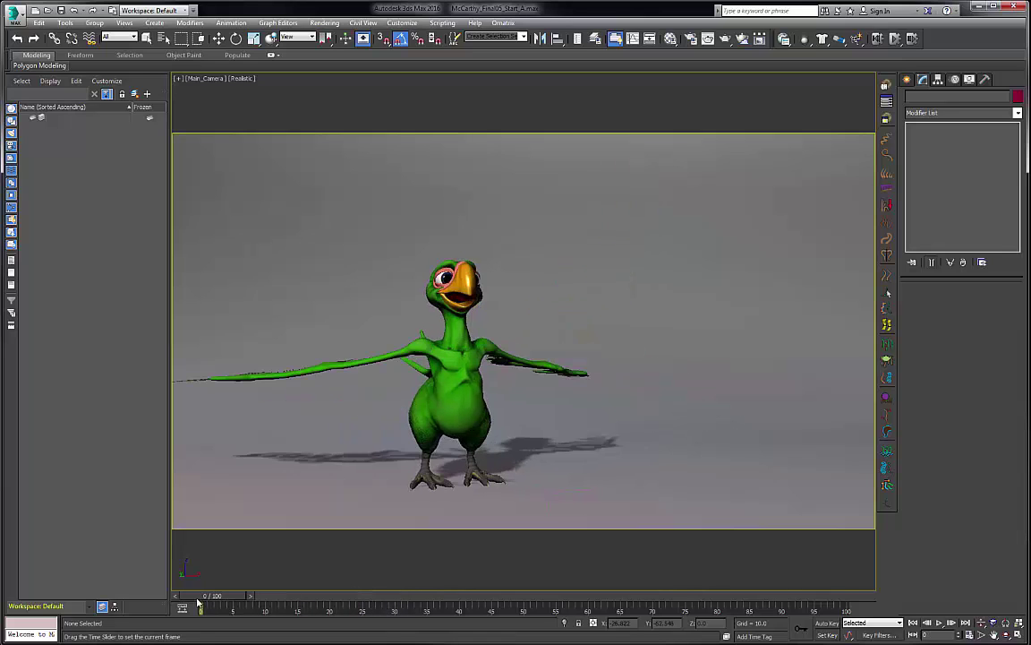
click(449, 397)
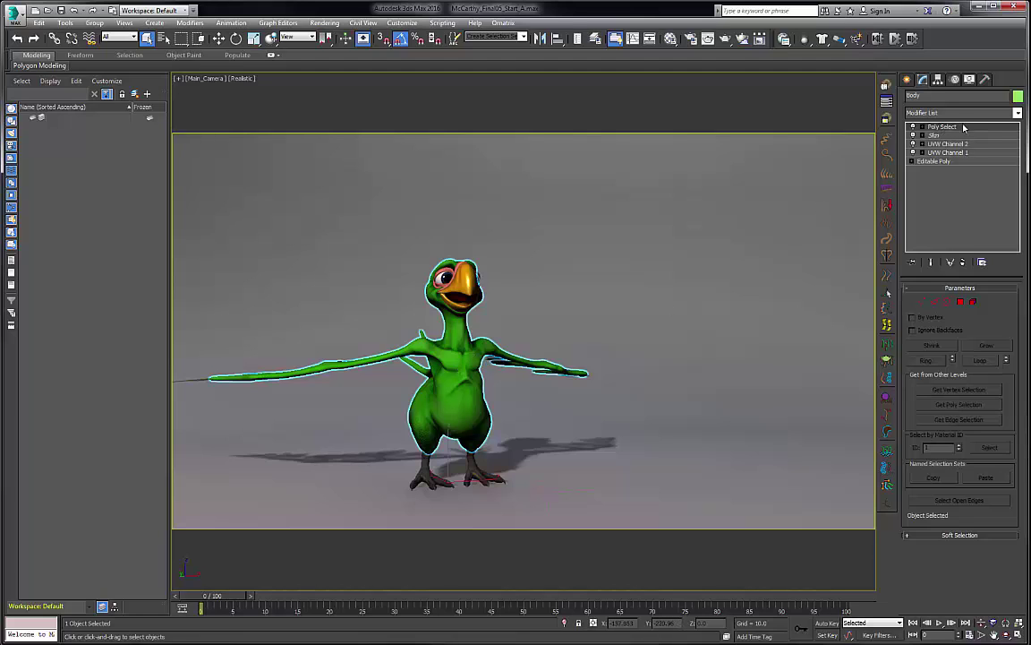
click(961, 302)
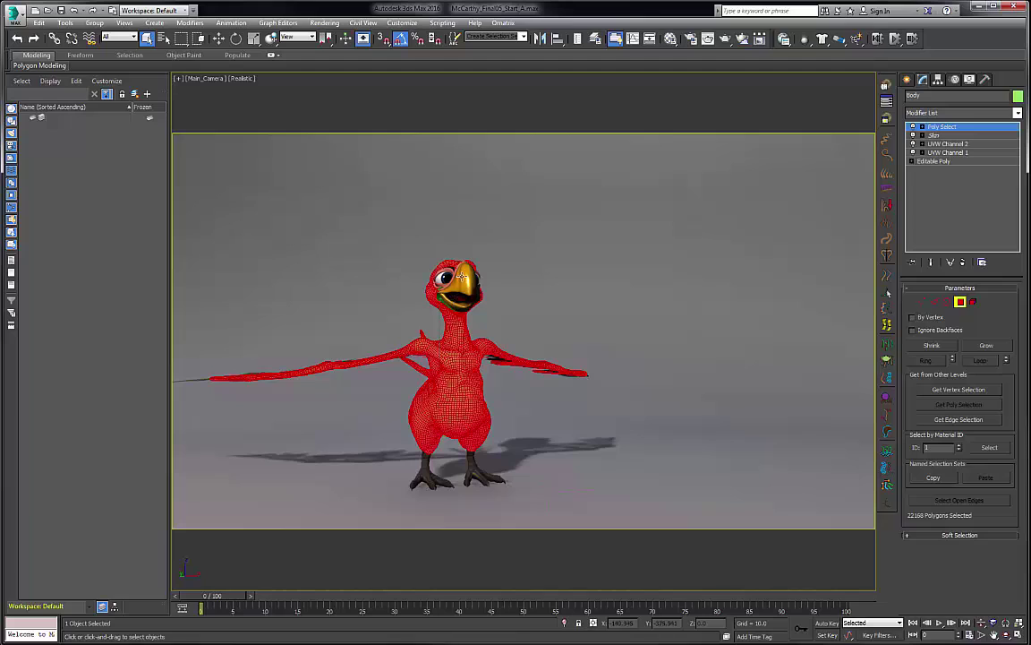
click(945, 128)
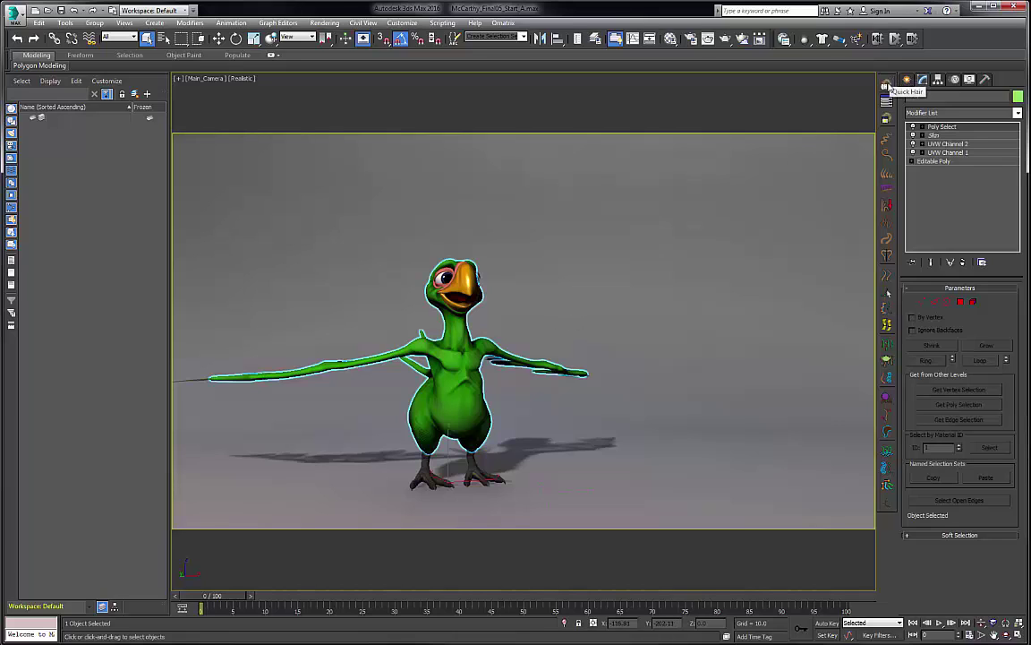
Grow a green feather groom over the parrot using the Ornatrix Quick Hair Feather preset.
click(887, 85)
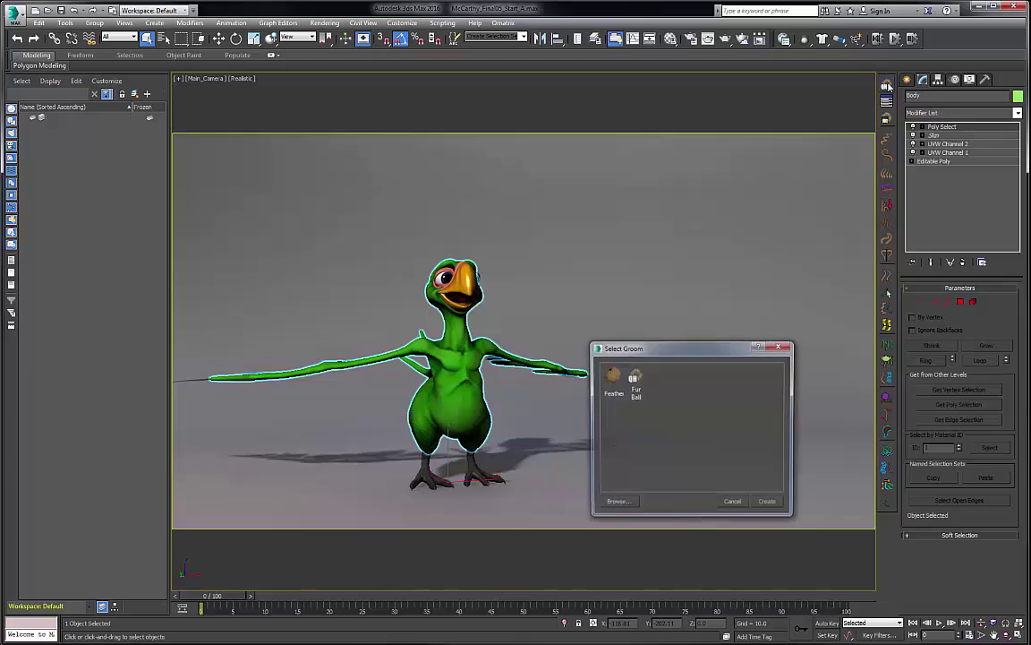
drag(678, 358, 753, 102)
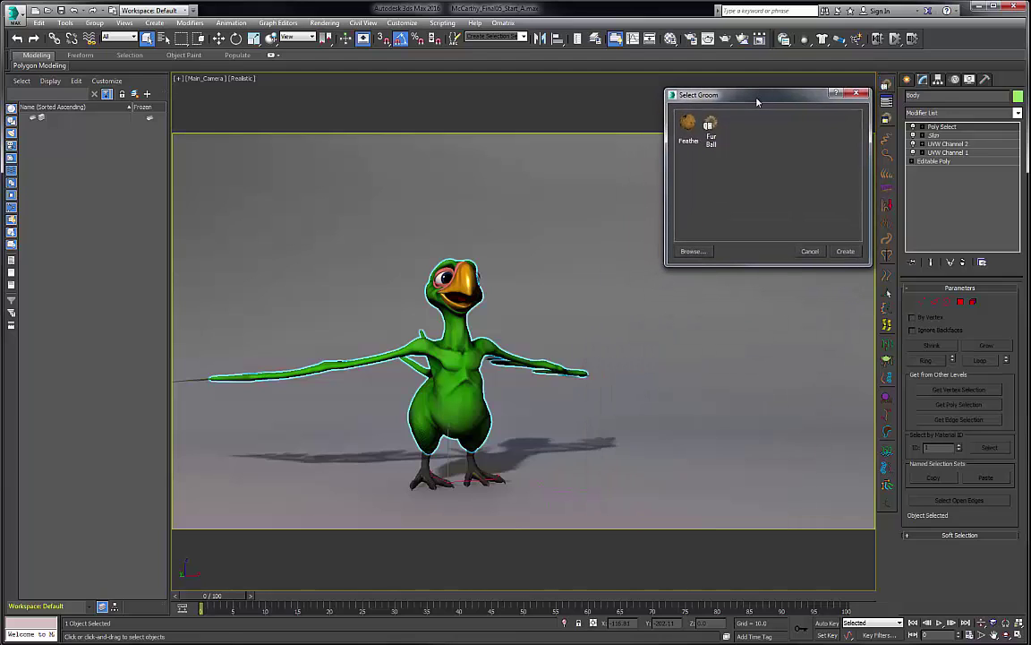
click(691, 125)
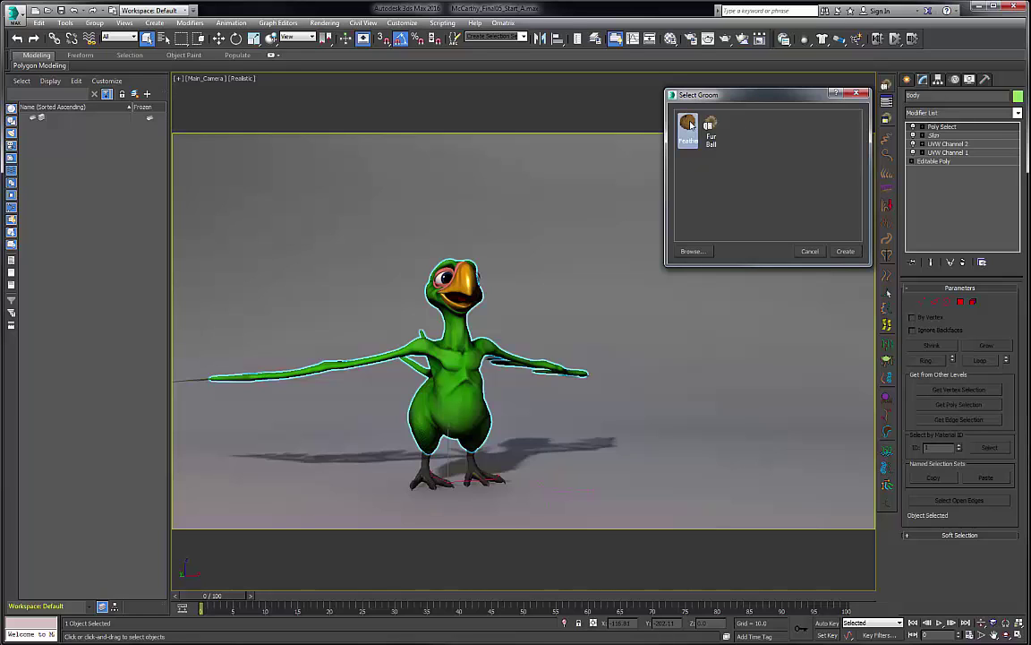
click(845, 250)
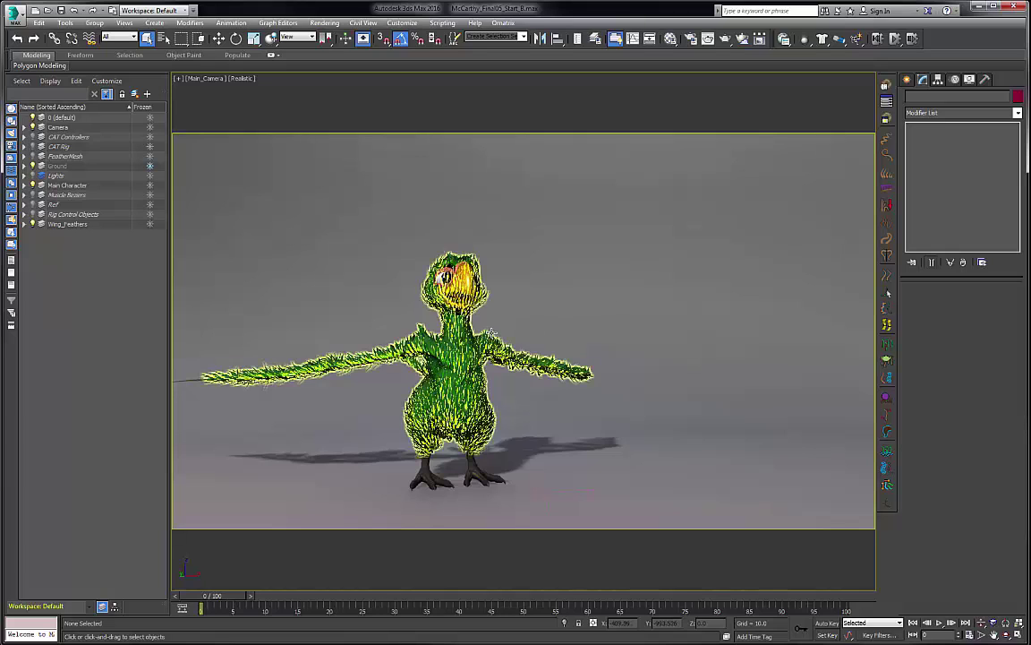
Switch to Perspective view and orbit, pan and zoom around the feathered parrot.
click(490, 333)
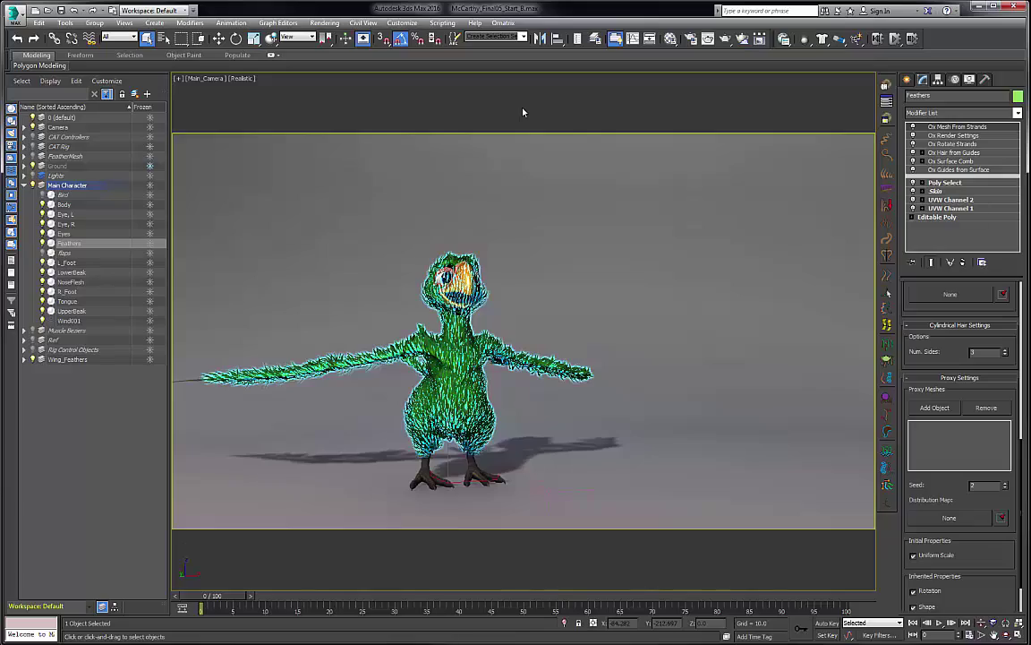
key(p)
alt+middle_drag(546, 328, 638, 356)
scroll(480, 276, up, 3)
click(596, 356)
scroll(637, 356, down, 5)
middle_drag(586, 476, 662, 407)
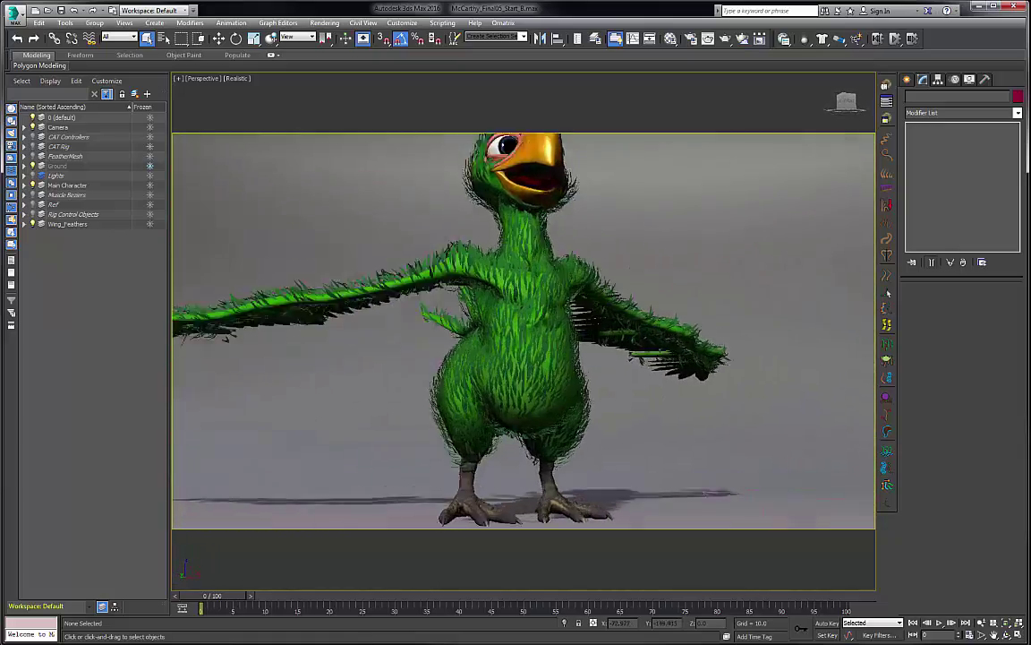
scroll(638, 416, up, 4)
scroll(616, 367, down, 4)
alt+middle_drag(616, 367, 582, 433)
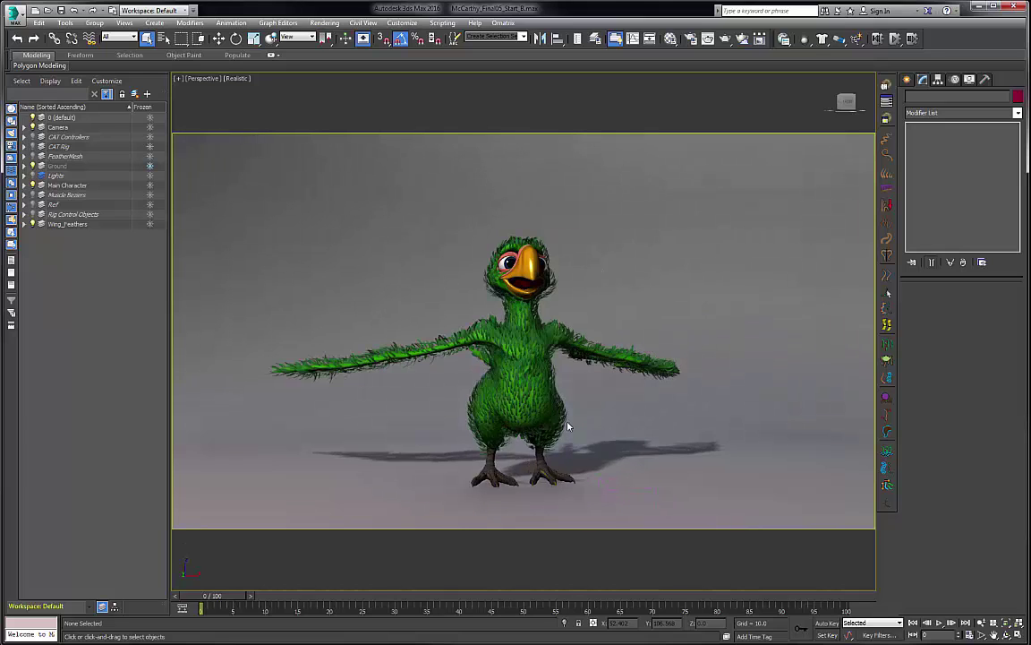
Show only the white guide hairs by turning off Show End Result in Ox Guides from Surface.
click(586, 390)
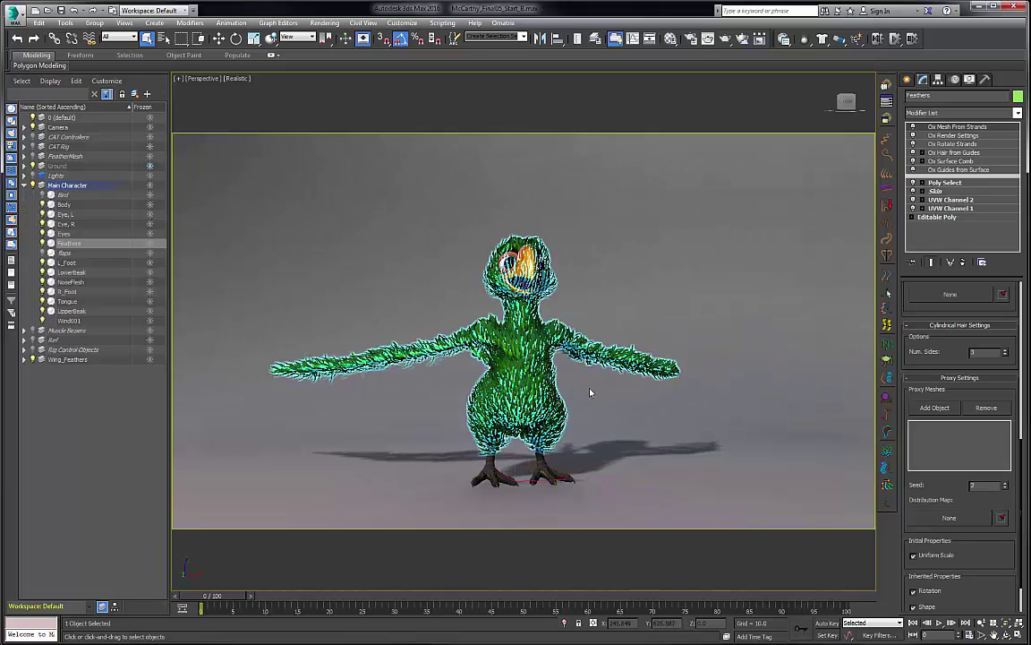
click(975, 171)
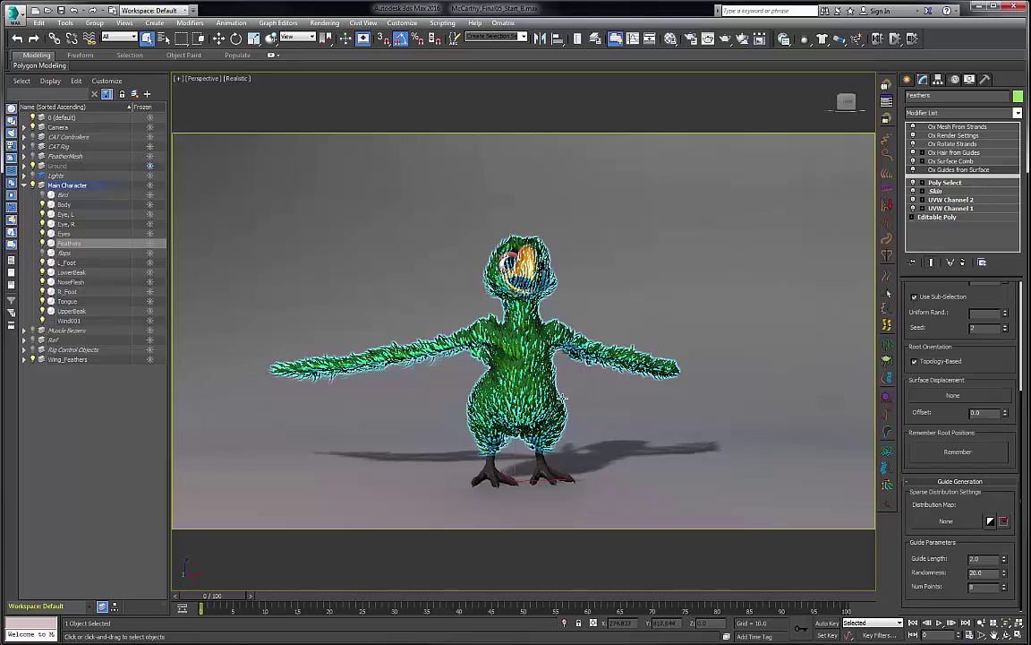
scroll(578, 403, up, 8)
alt+middle_drag(577, 403, 602, 342)
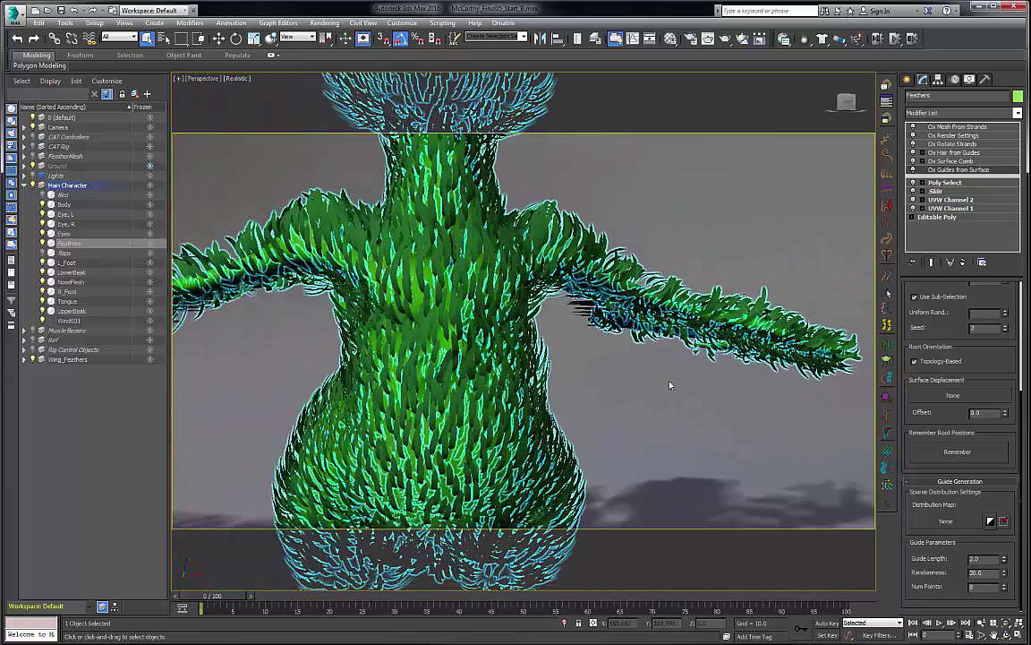
click(930, 263)
scroll(611, 307, down, 5)
alt+middle_drag(611, 308, 583, 238)
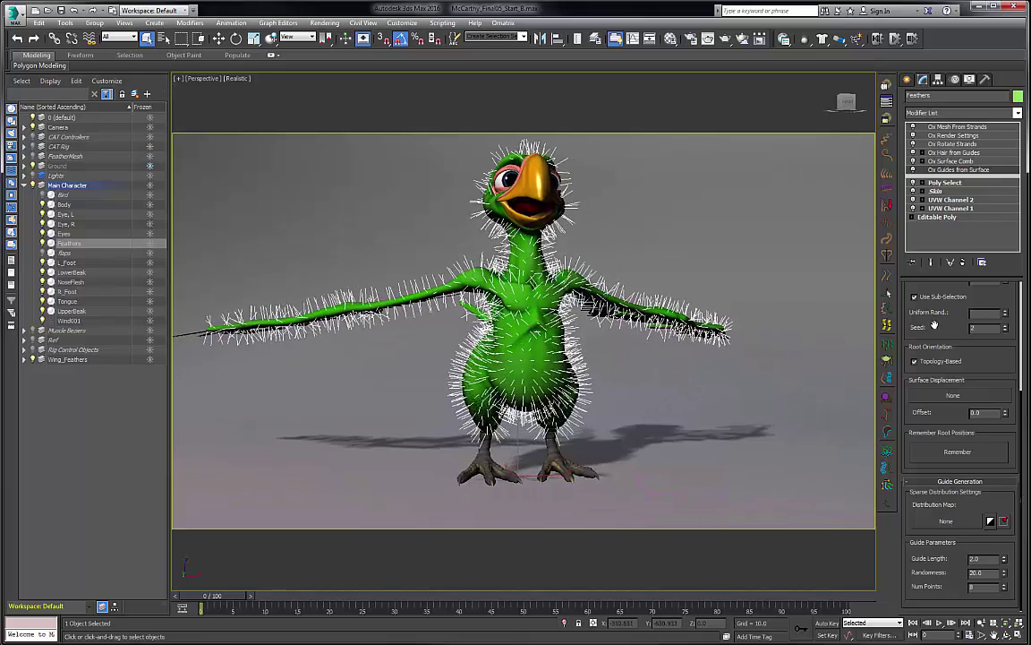
drag(935, 326, 935, 452)
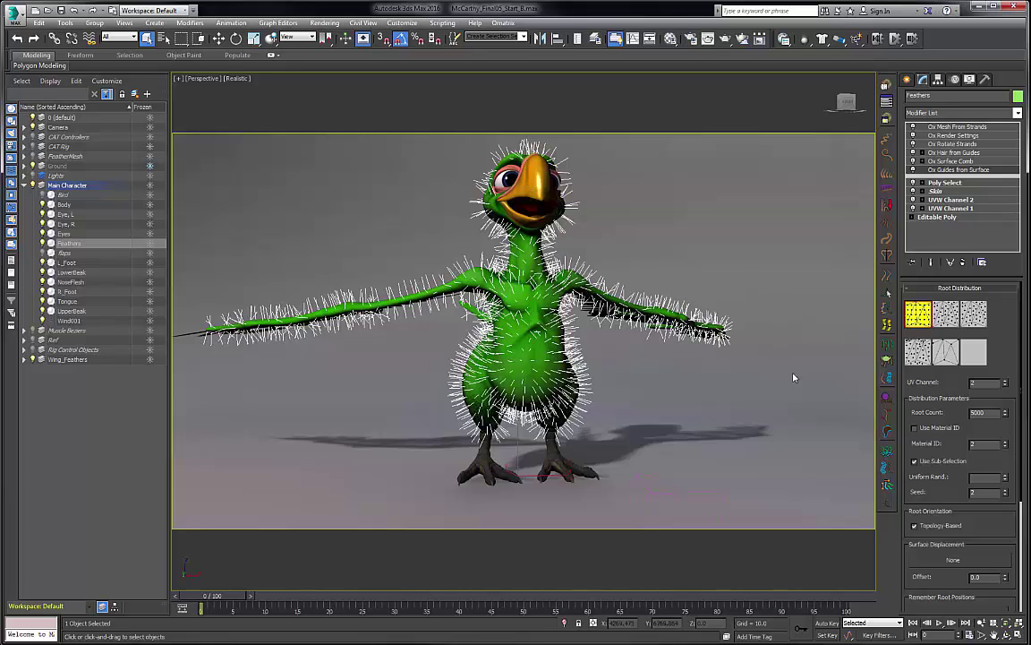
Check the Root Count value, then edit the UVW Channel 1 modifier despite the topology warning.
double_click(977, 412)
click(964, 210)
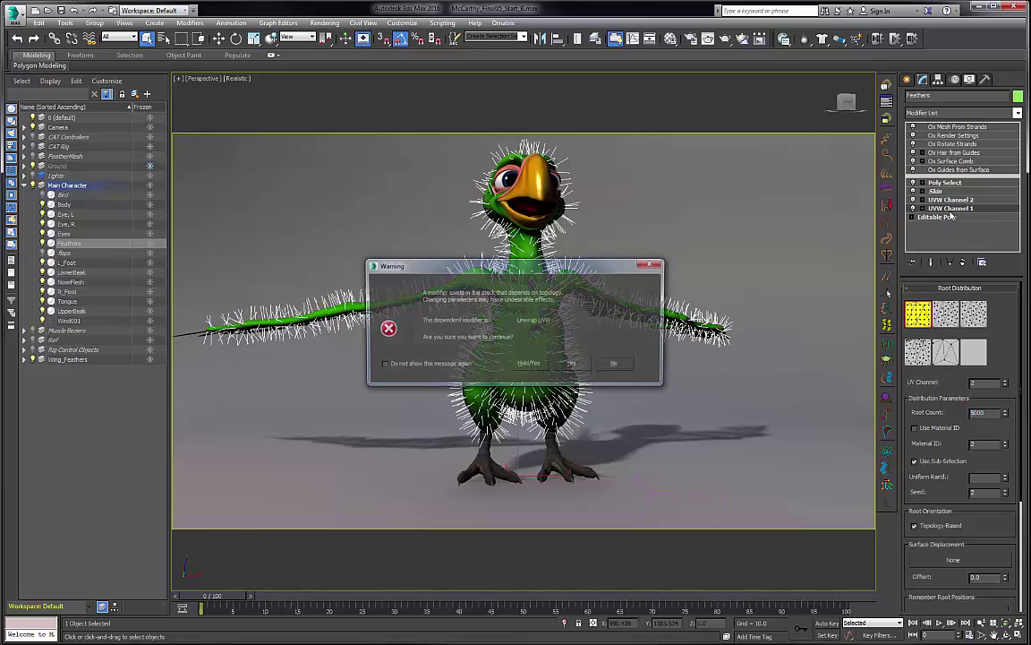
click(570, 364)
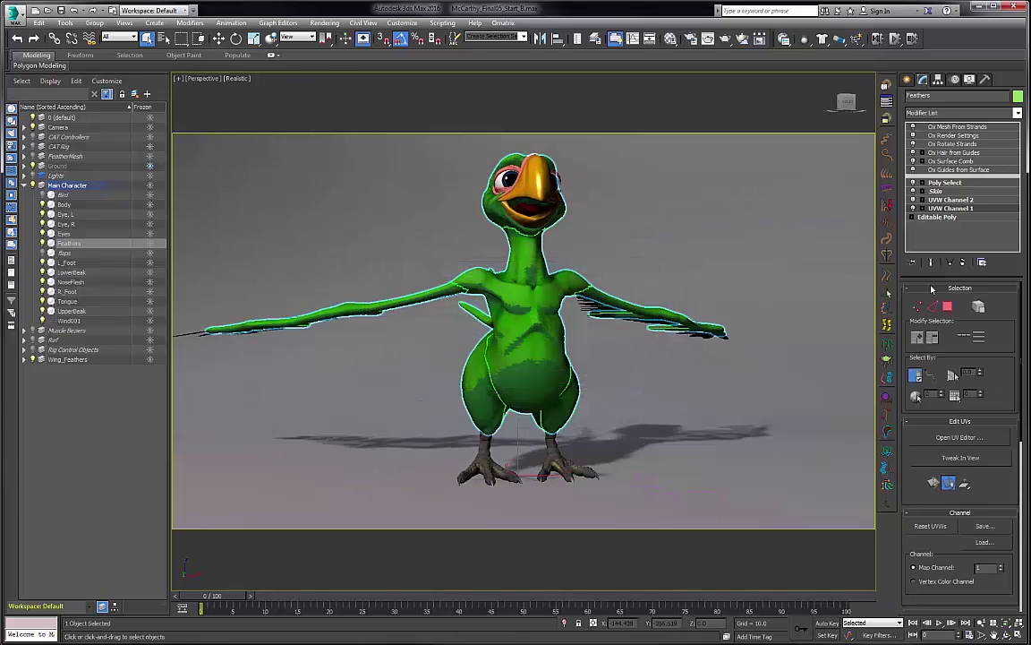
Inspect the channel 1 UV layout in the Edit UVWs editor, then close it.
click(982, 437)
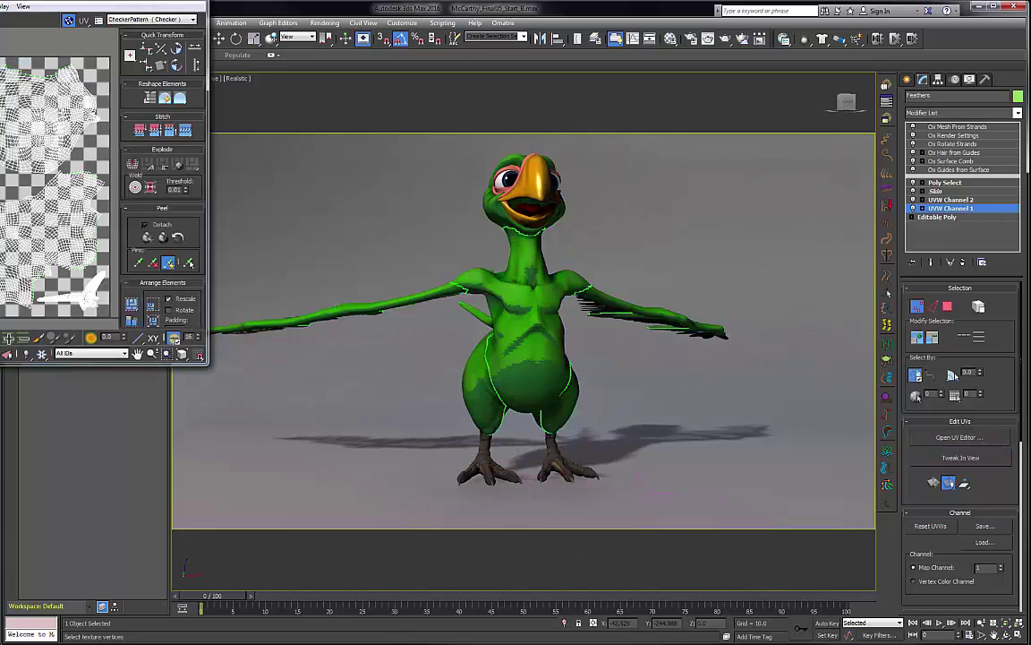
drag(145, 12, 419, 106)
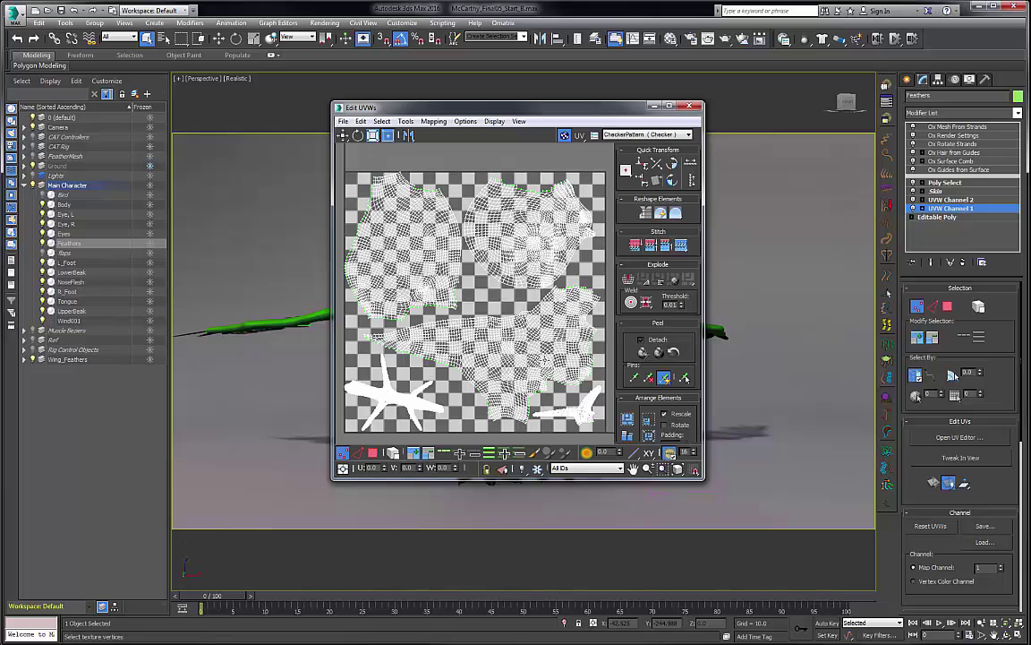
click(695, 108)
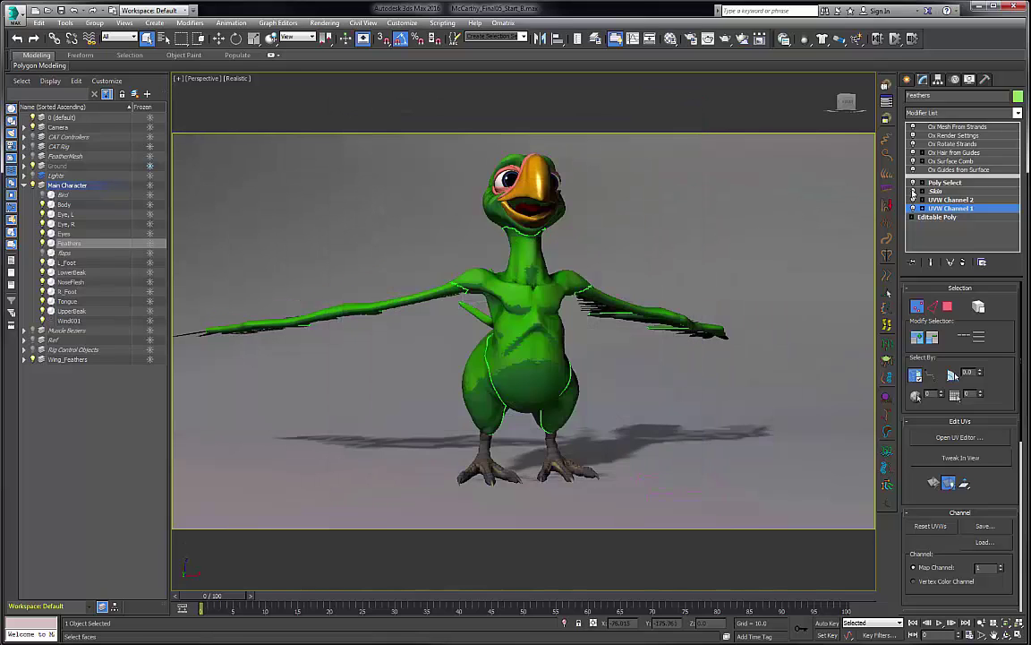
Pack Normalize the UVW Channel 2 islands in the Edit UVWs editor and close it.
click(951, 200)
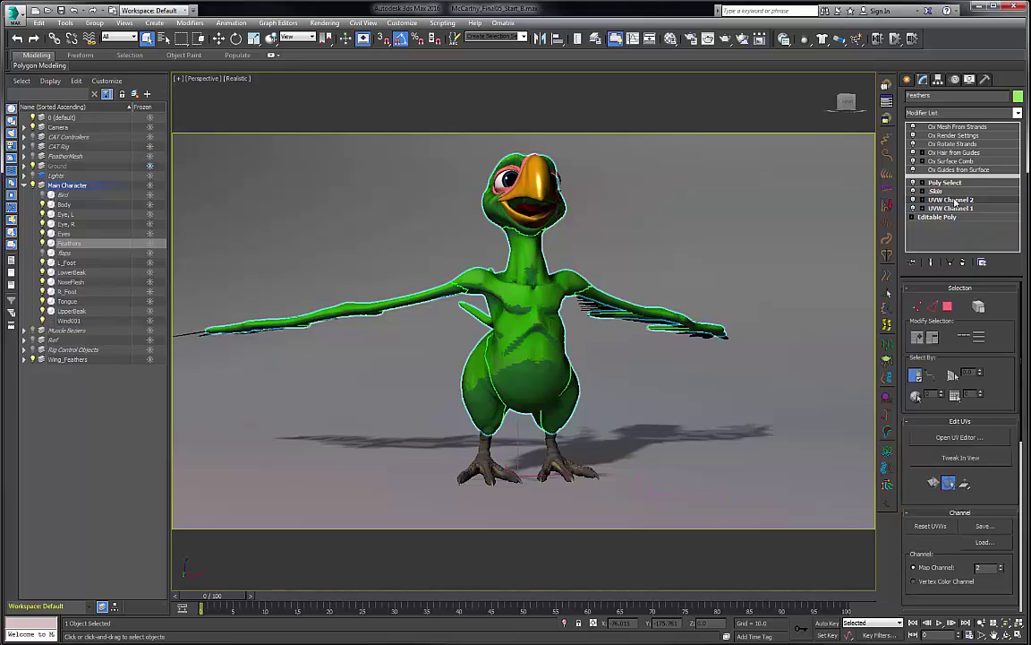
click(960, 437)
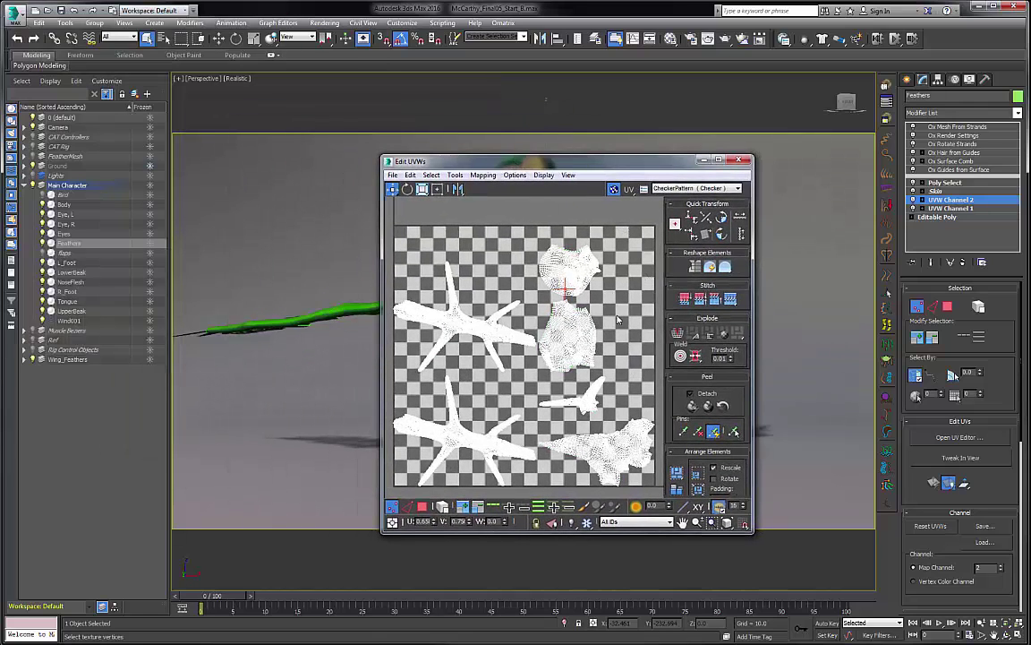
scroll(671, 294, down, 1)
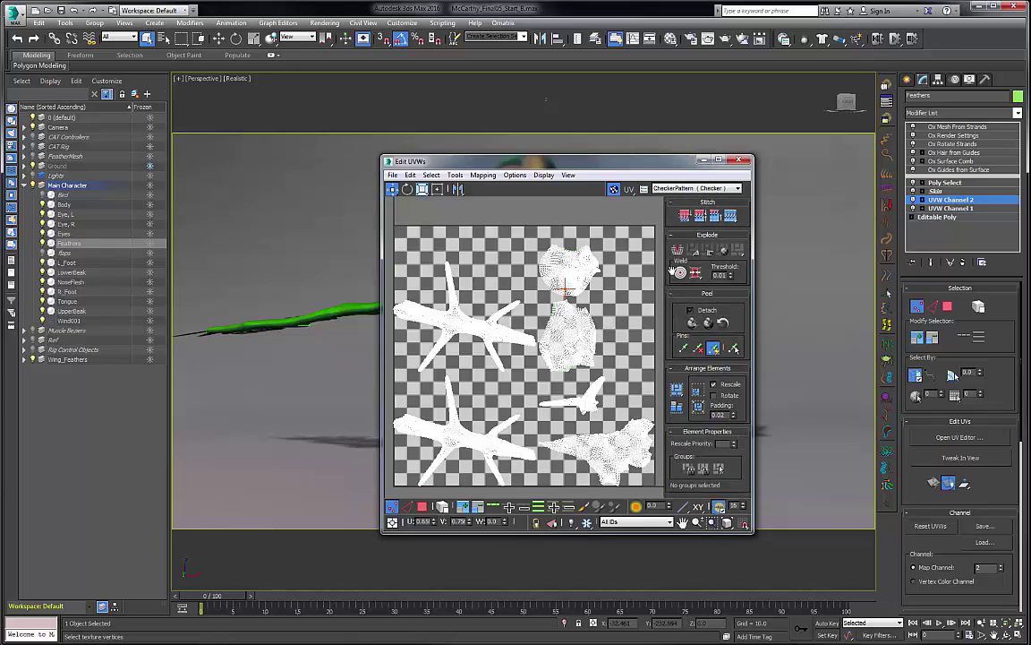
click(698, 408)
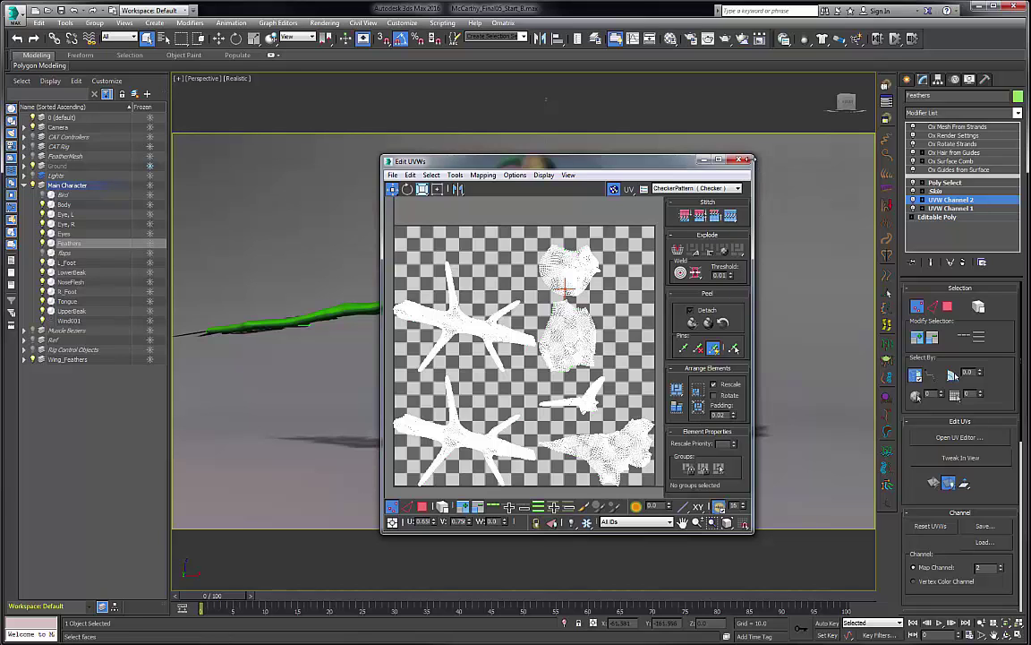
click(739, 159)
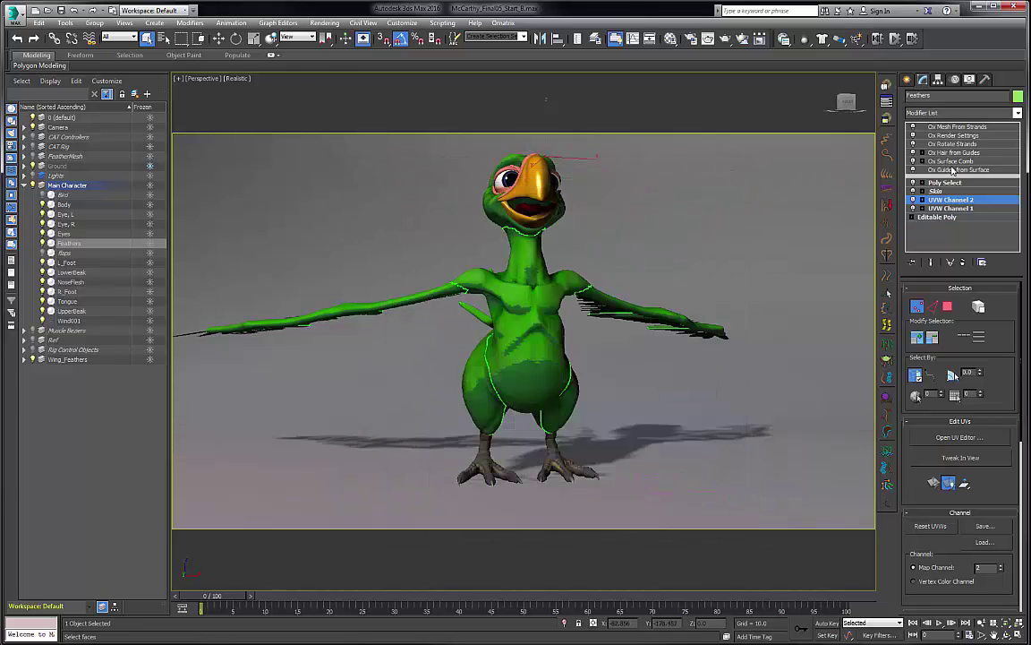
Switch the Ox Guides from Surface UV Channel from 2 to 1 and back to 2.
click(959, 169)
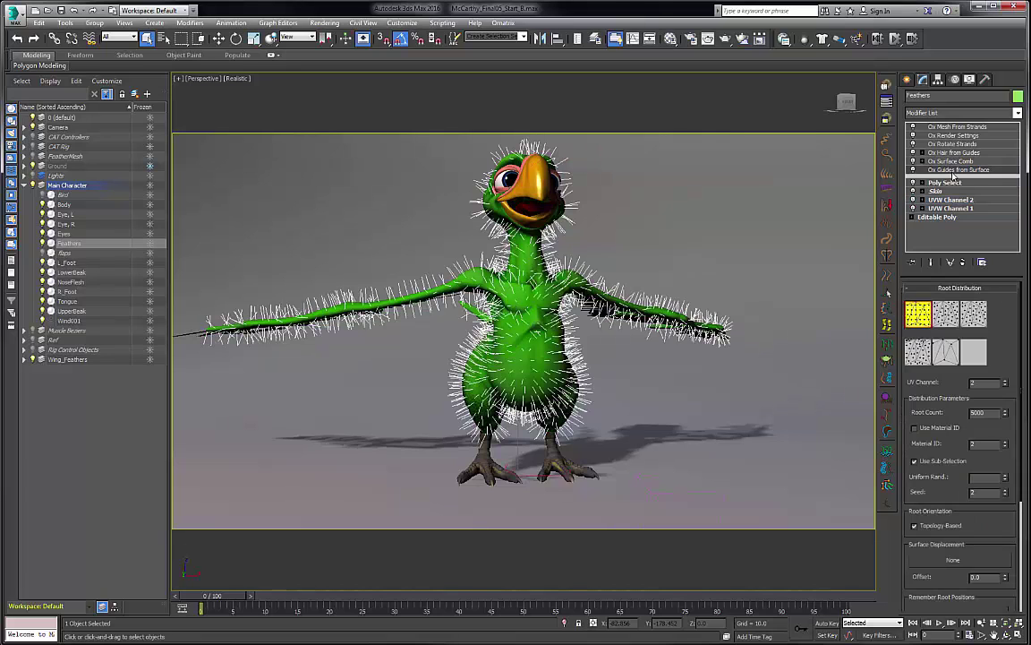
click(1006, 386)
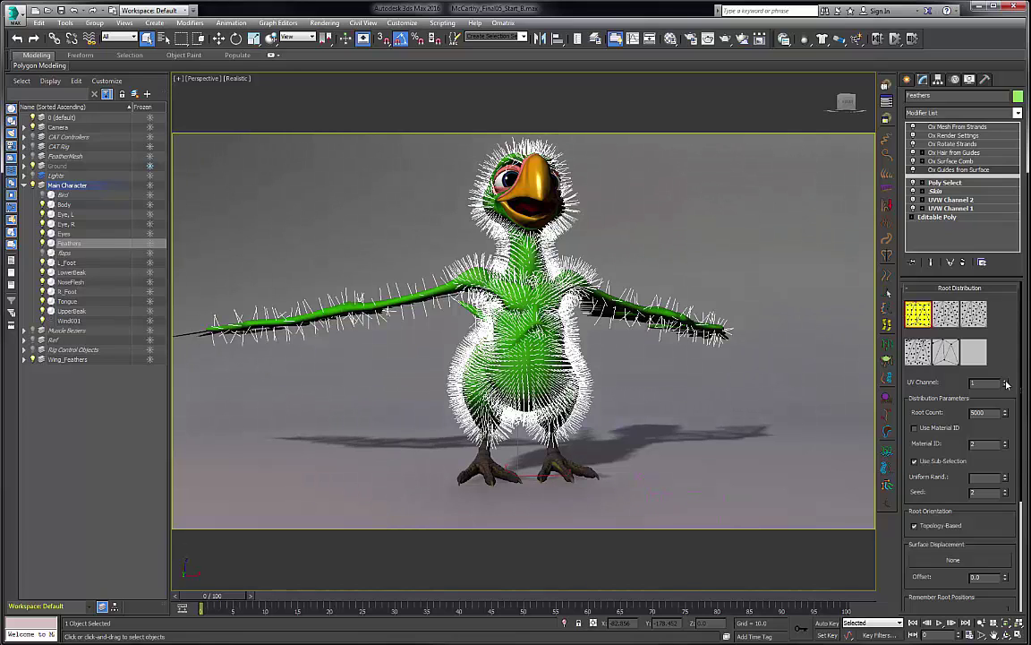
click(1005, 383)
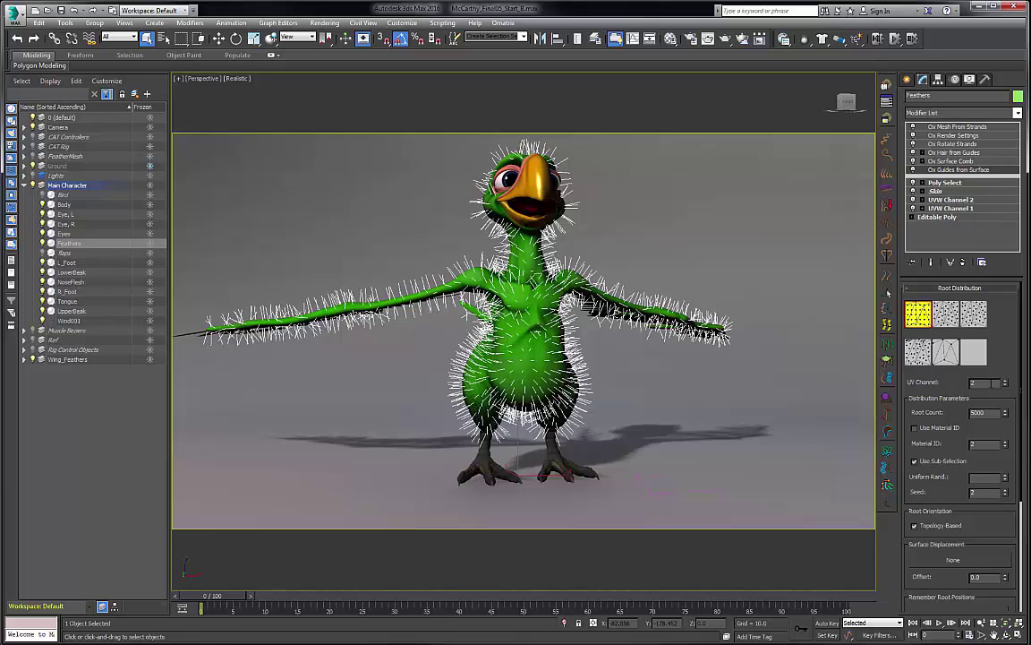
click(956, 161)
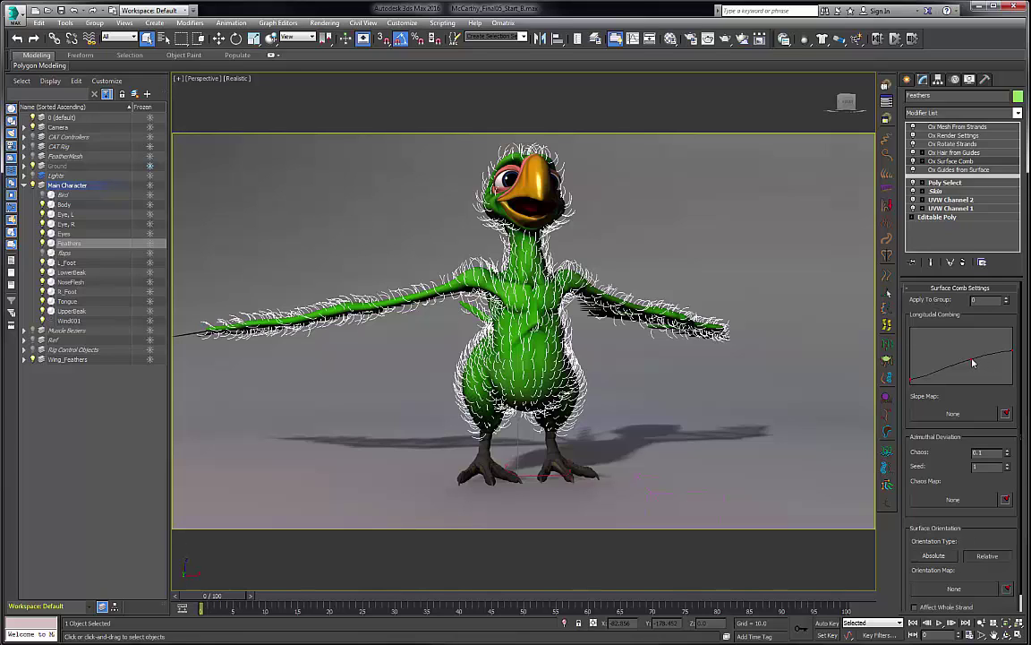
Lower the middle point of the Longitudinal Combing curve slightly to recomb the guides.
drag(973, 362, 976, 368)
click(982, 154)
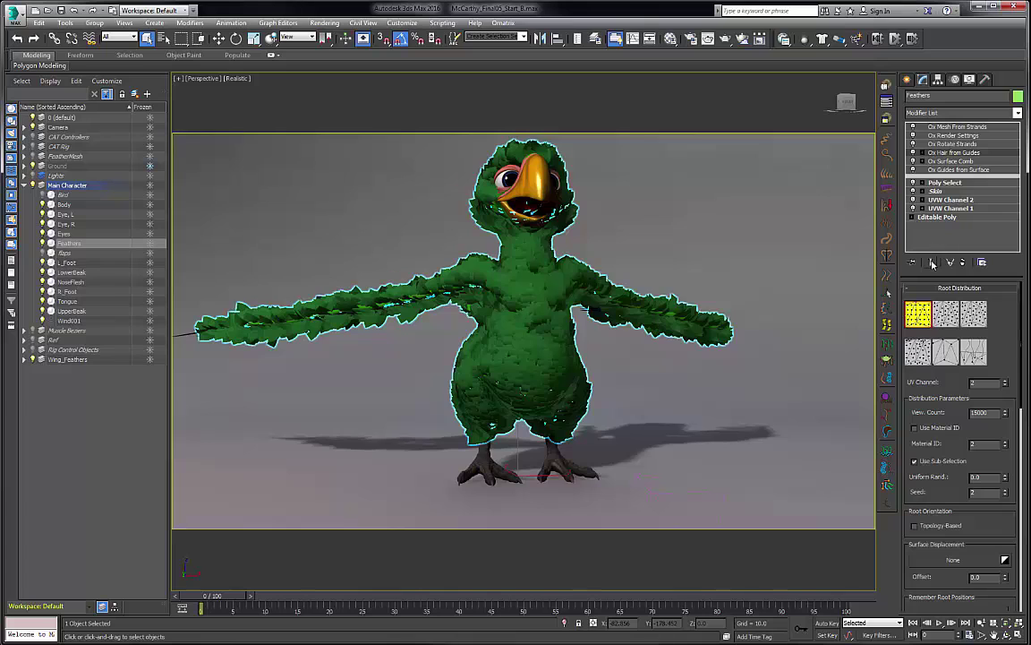
Toggle Ox Hair from Guides' Show End Result off and on, and check the 15000 View Count.
click(933, 263)
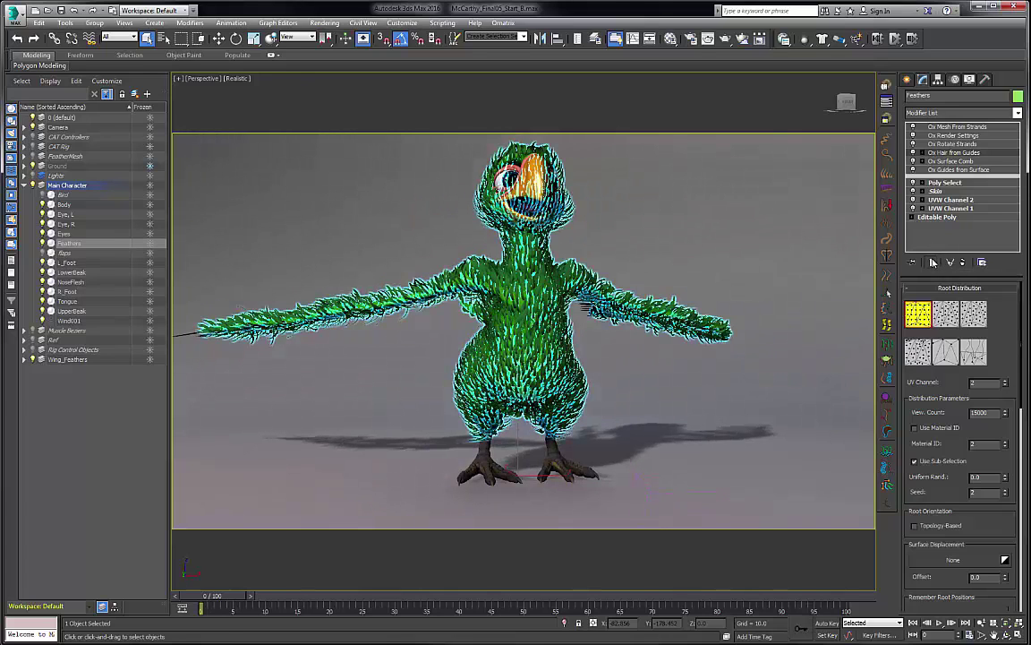
click(932, 262)
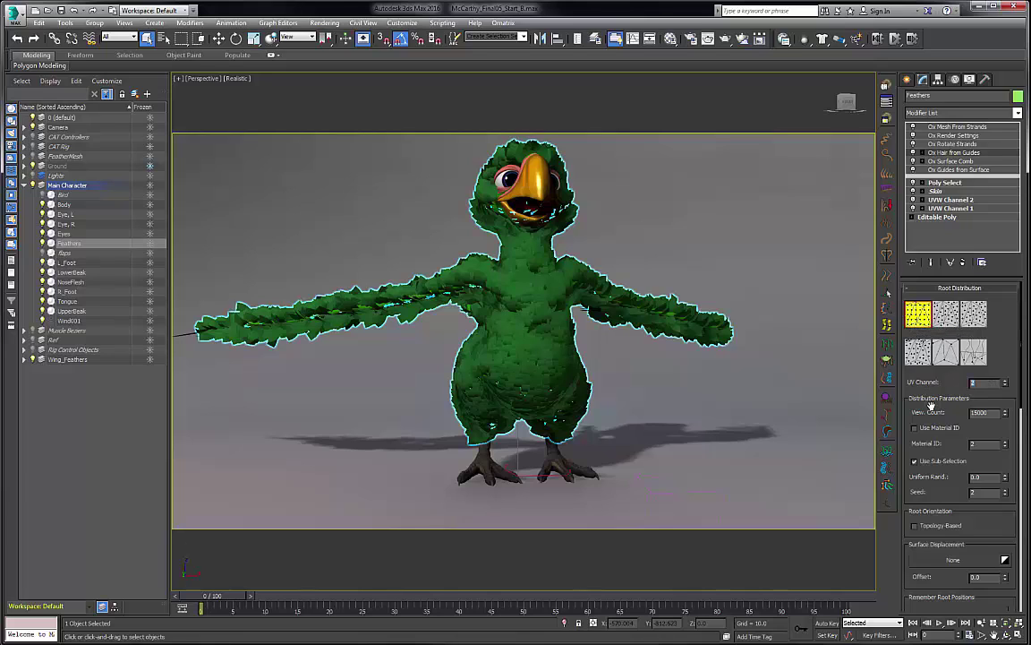
scroll(914, 381, down, 2)
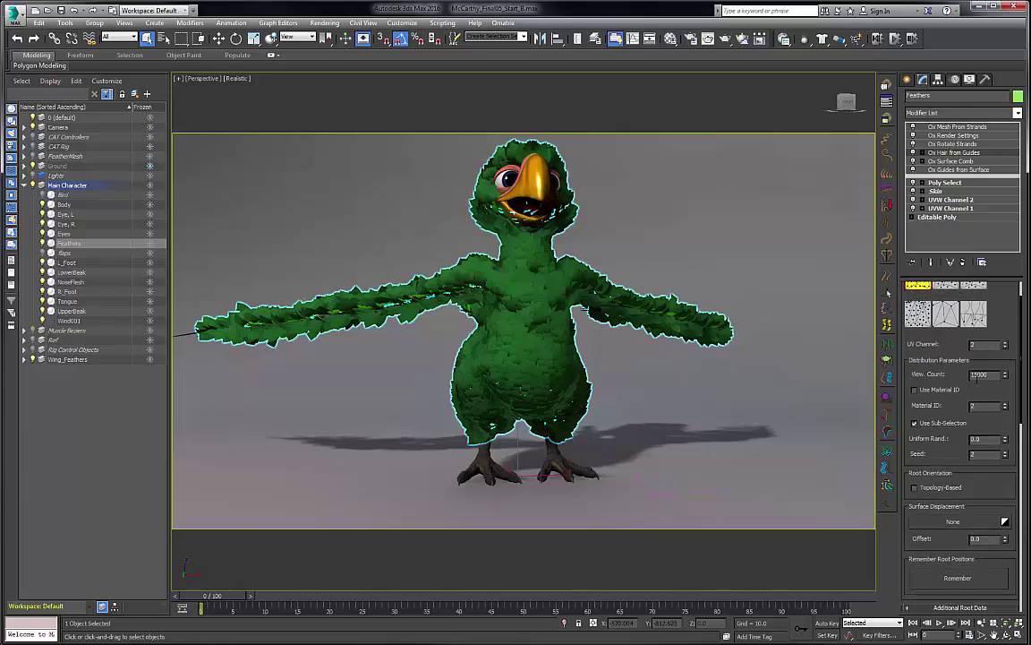
double_click(978, 374)
scroll(950, 351, up, 2)
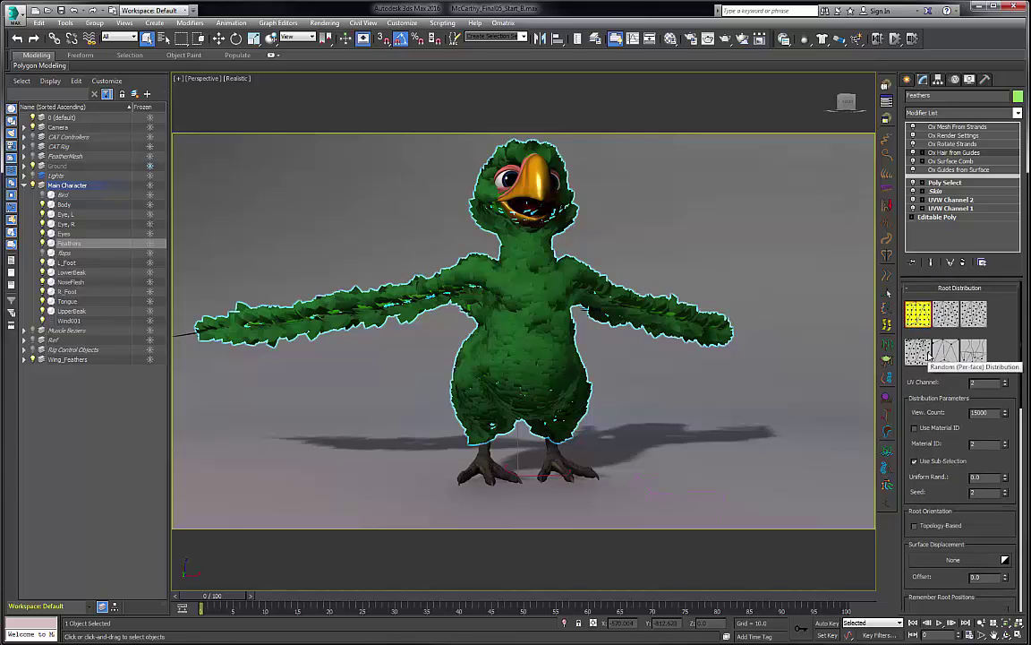
click(967, 145)
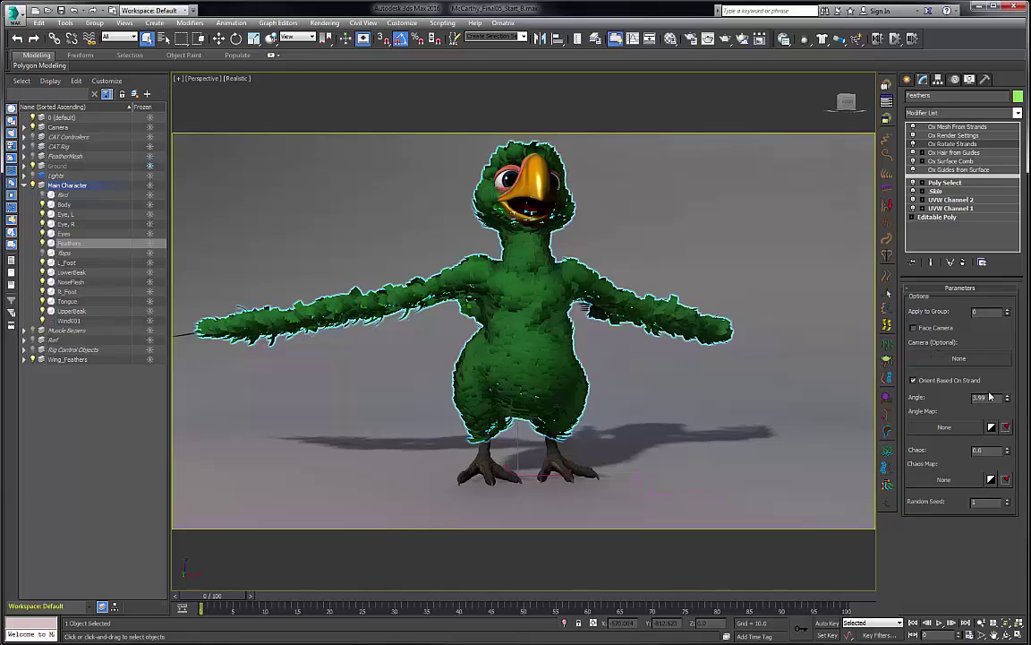
Keep Orient Based On Strand on and set the Ox Rotate Strands angle to 3.99.
click(950, 381)
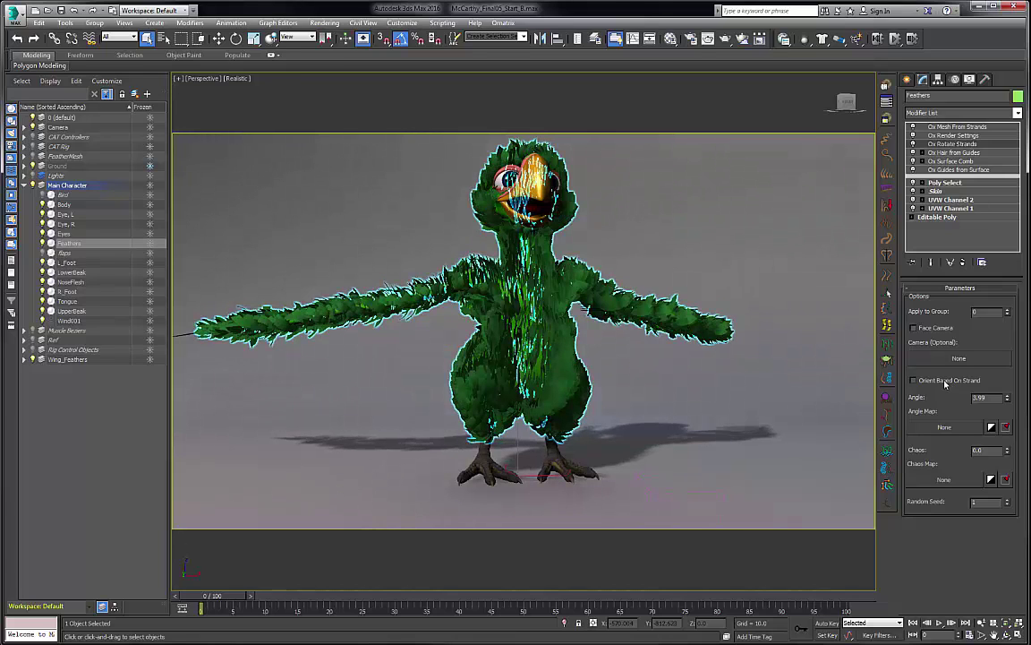
click(945, 381)
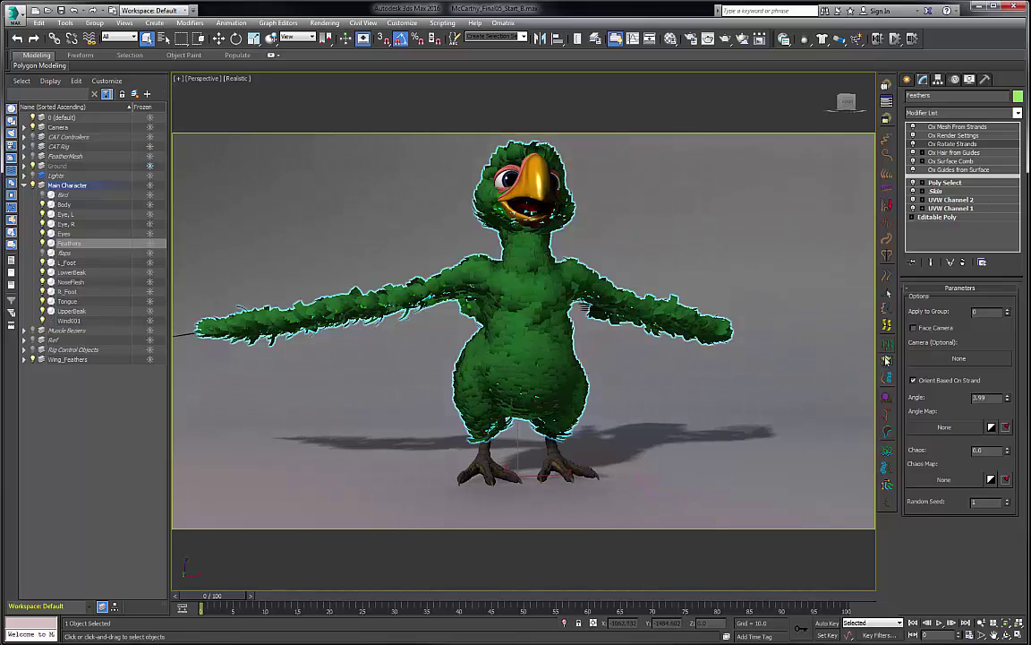
drag(1007, 397, 1009, 340)
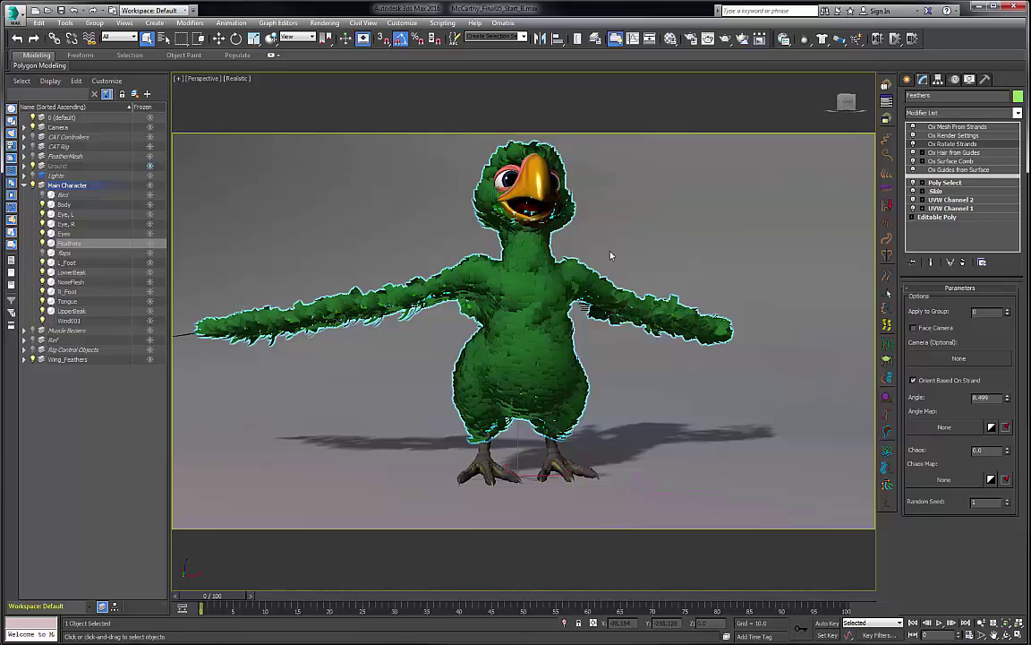
double_click(985, 397)
text(0)
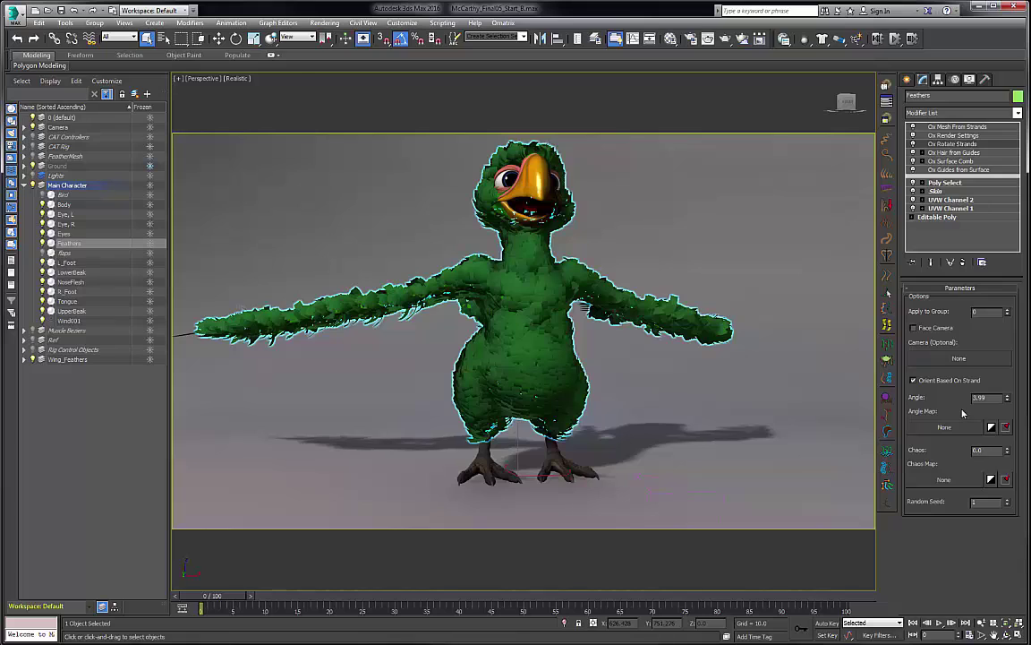
key(Tab)
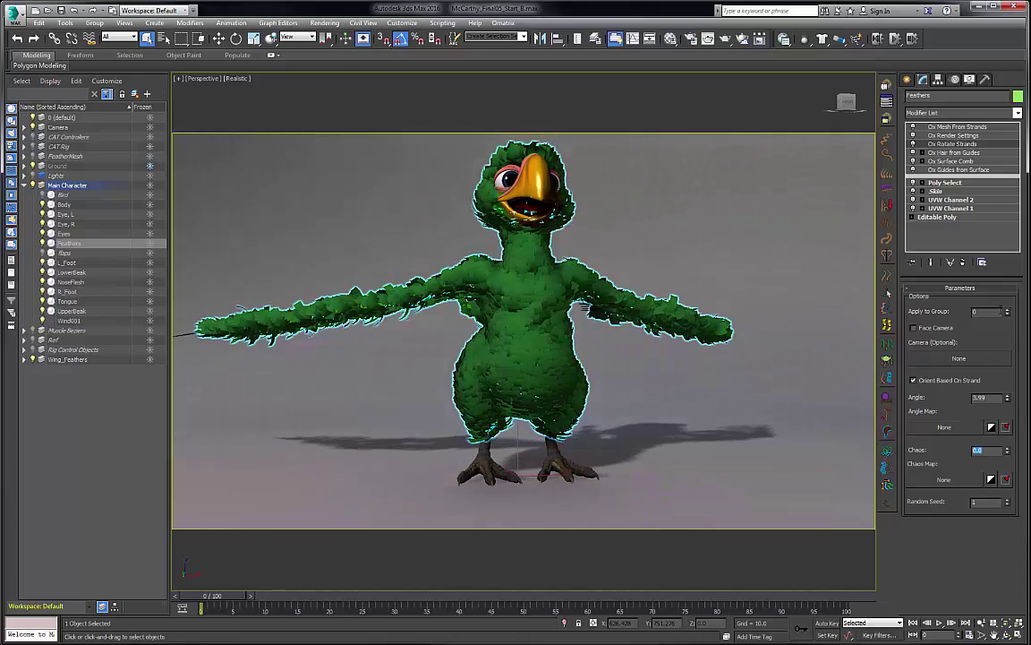
click(954, 135)
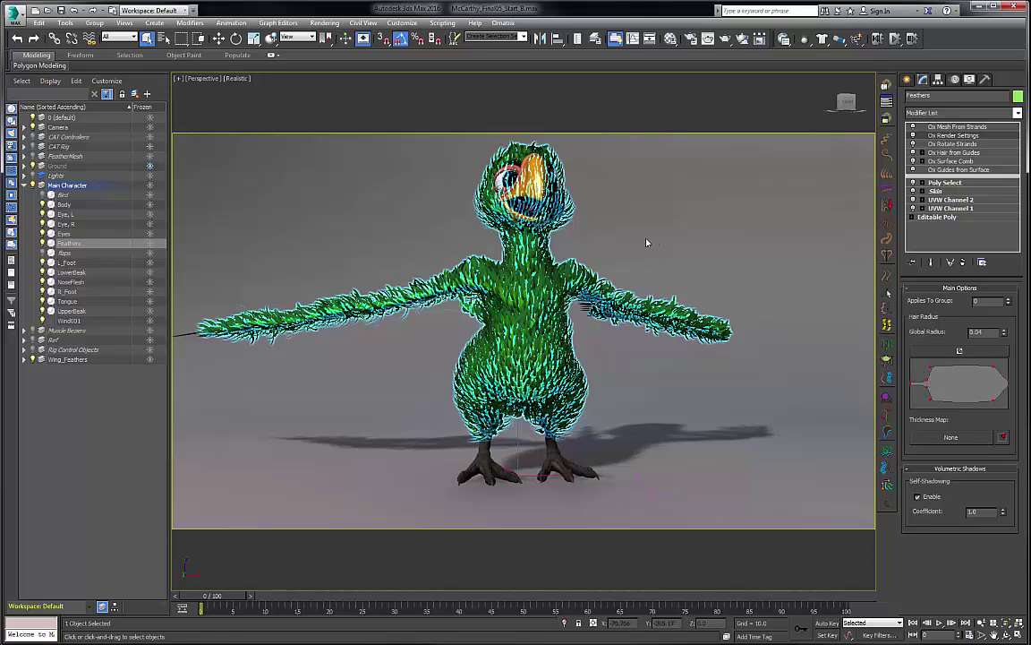
Tweak the Global Radius and pull down the Hair Radius curve so the shoulder feathers taper thinner.
scroll(615, 285, up, 5)
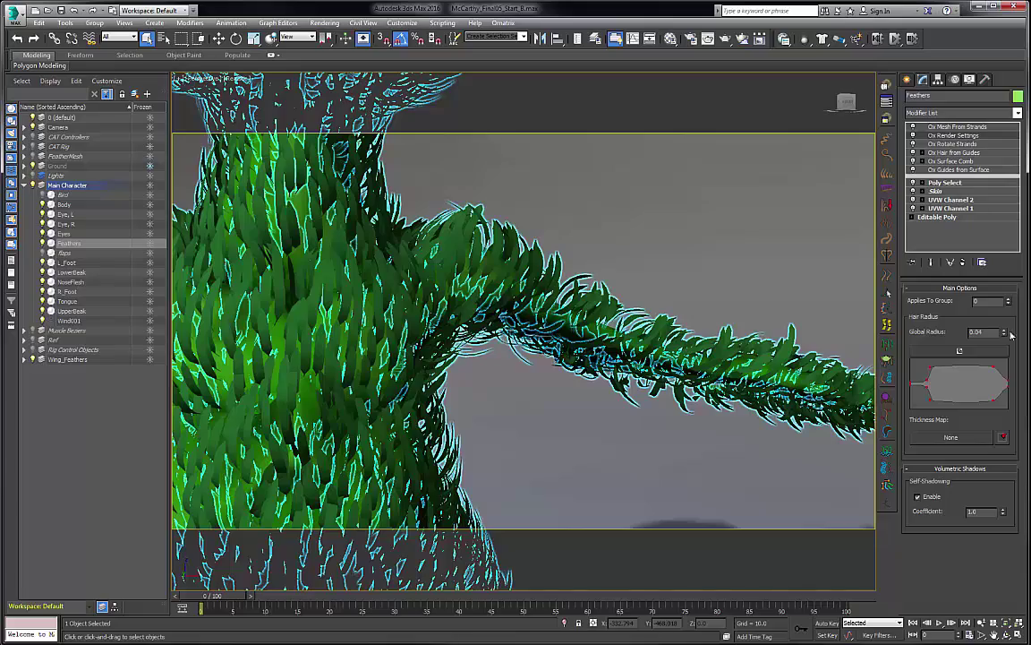
mouse_move(1006, 334)
mouse_down()
mouse_move(1005, 367)
mouse_move(1003, 328)
mouse_up()
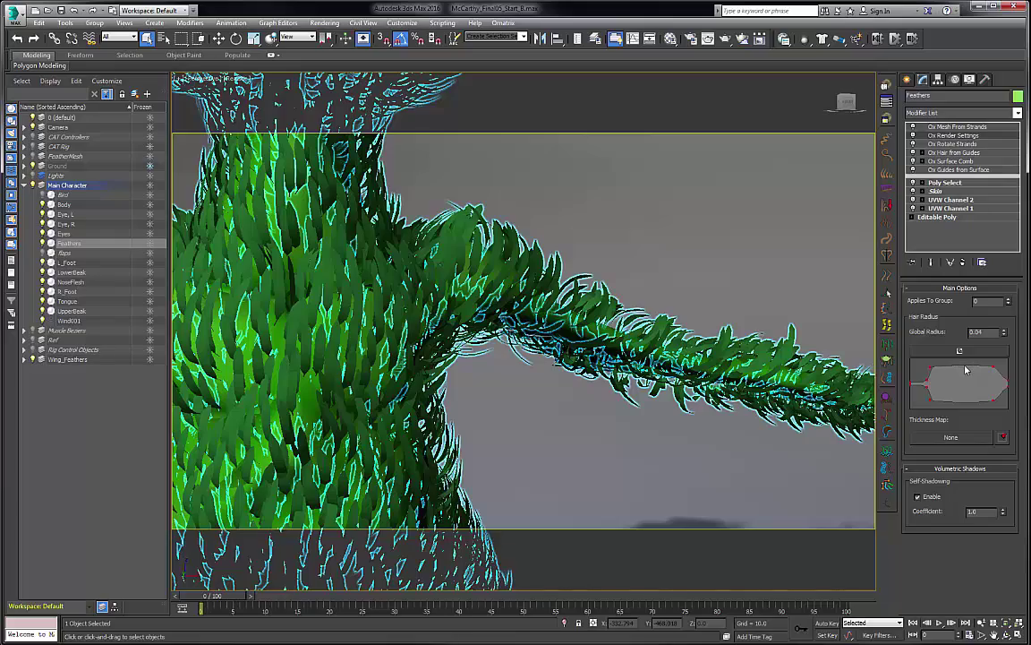
mouse_move(966, 370)
mouse_down()
mouse_move(962, 388)
mouse_move(960, 363)
mouse_move(962, 390)
mouse_move(968, 372)
mouse_move(956, 369)
mouse_up()
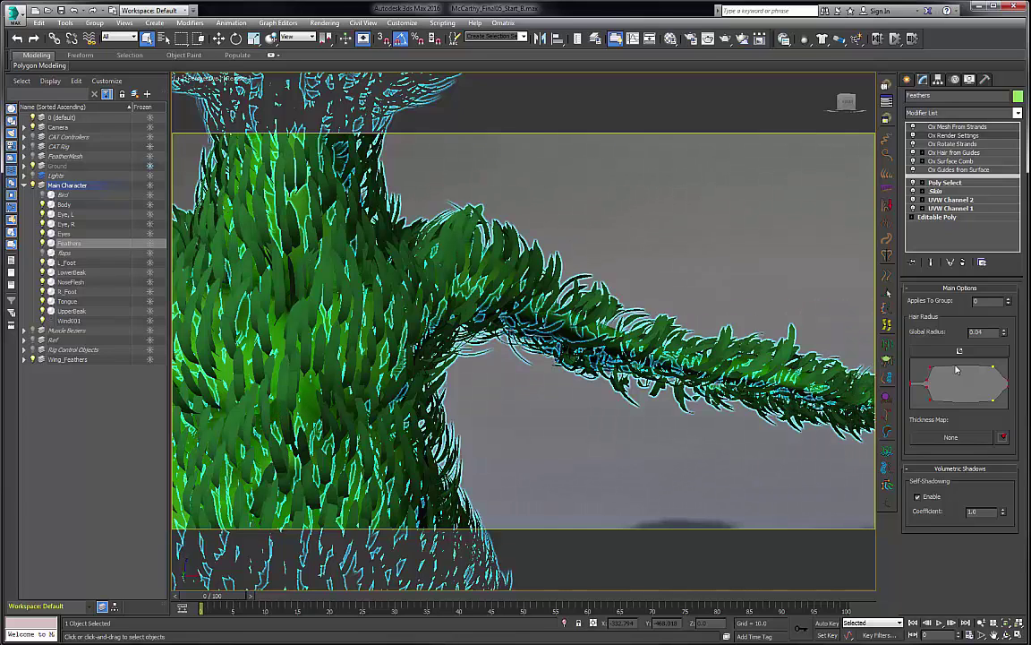
click(956, 127)
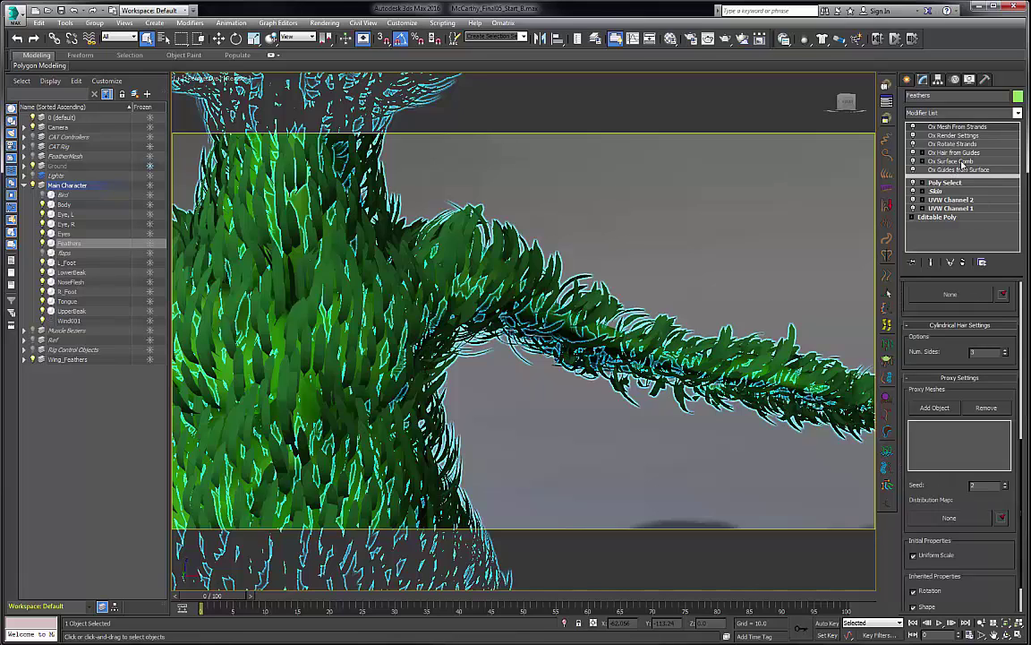
Bring the Ox Mesh From Strands Mesh Generation and Mapping Options (1 channel, Coord. Stretch 0.02) into view.
scroll(960, 403, up, 5)
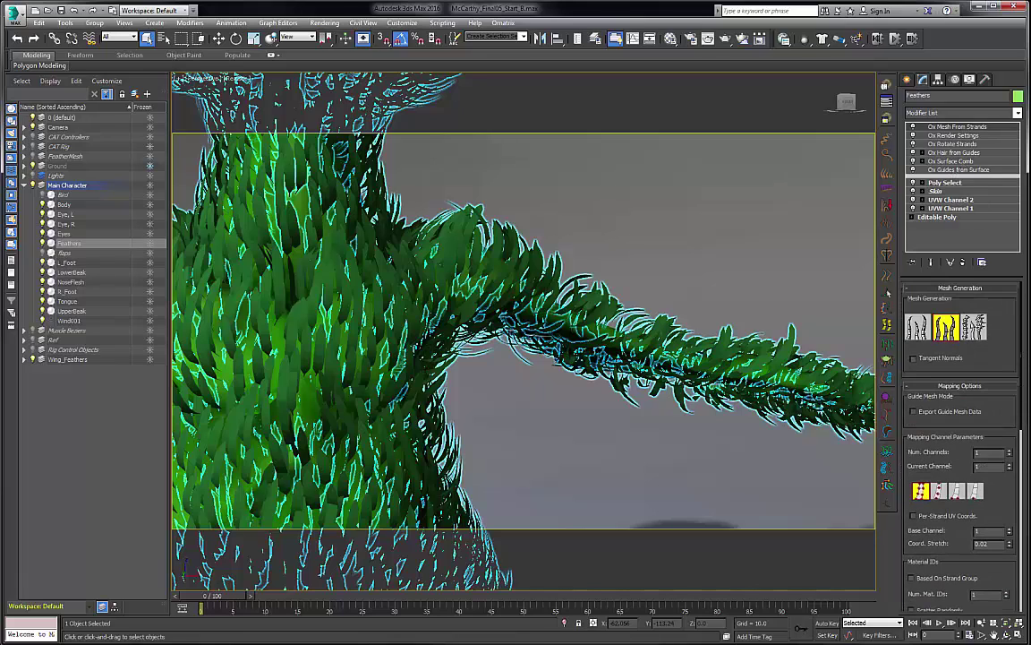